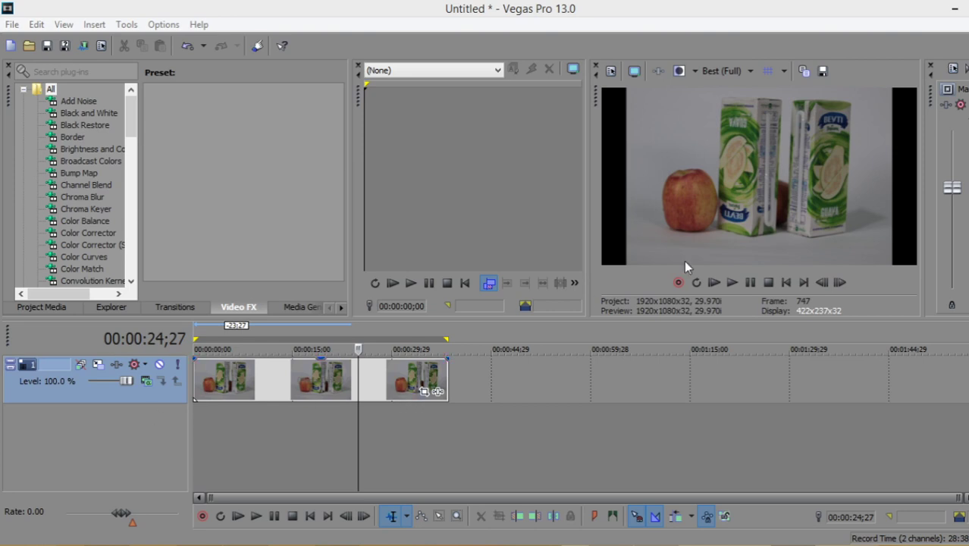
# Focus Vegas Pro and select the video event, placing the playhead at 00:00:26;21.
pyautogui.click(499, 30)
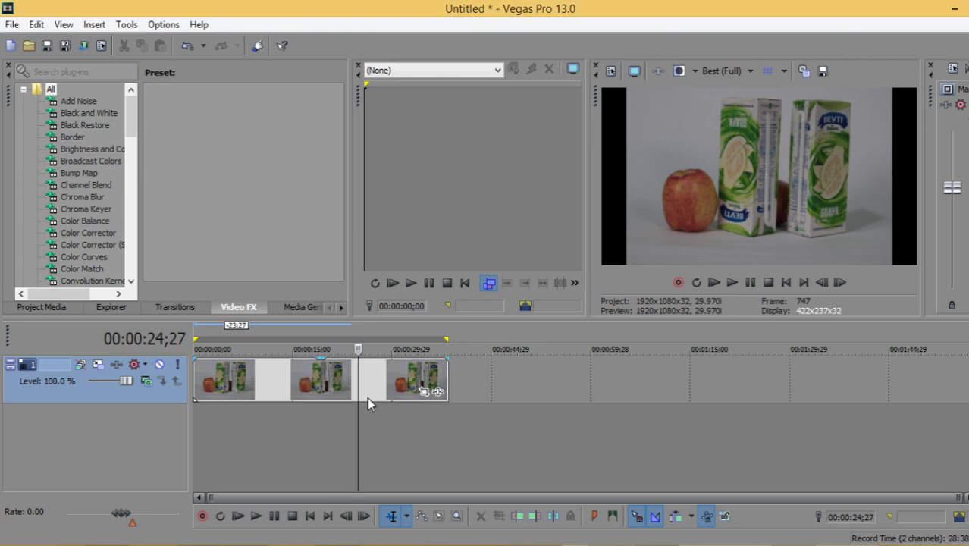
pyautogui.click(371, 377)
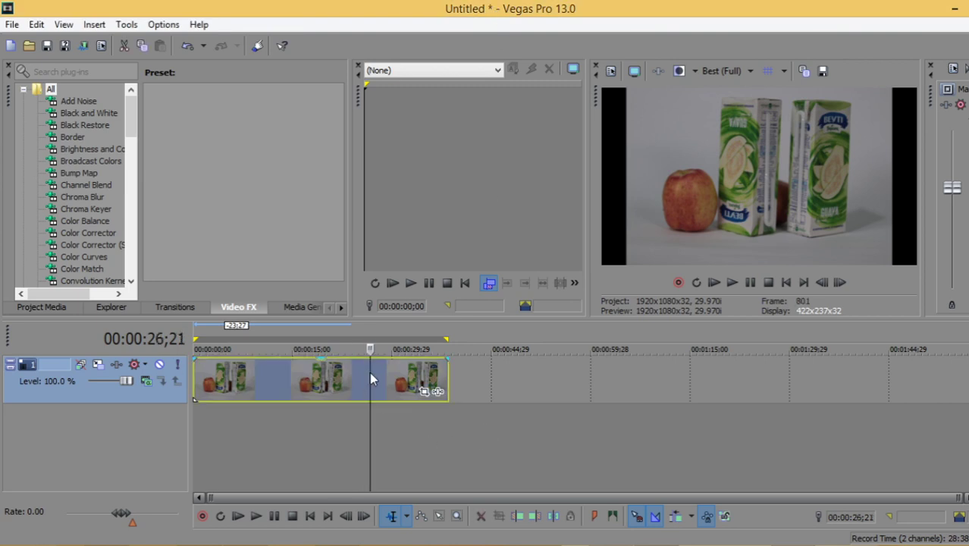
# Flip the clip horizontally in Event Pan/Crop and close the window.
pyautogui.click(427, 392)
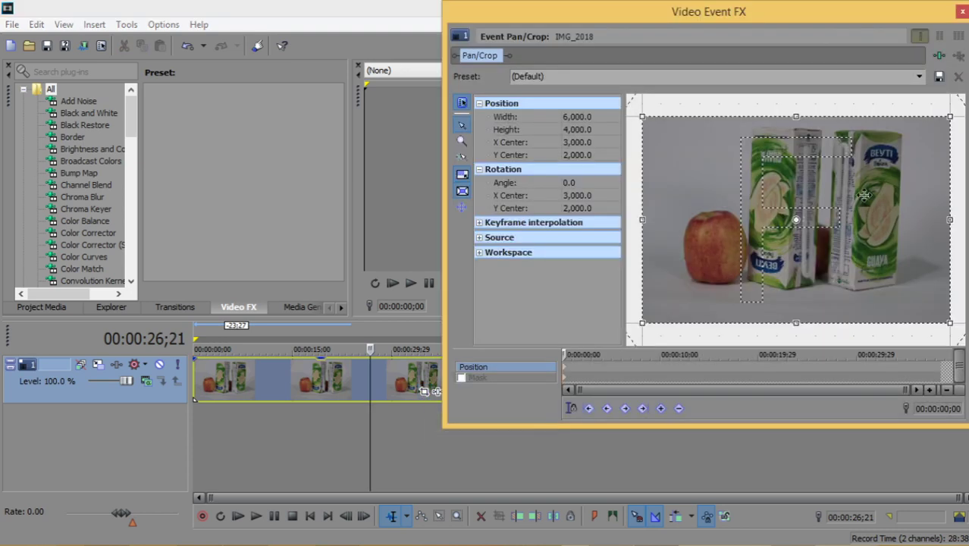
pyautogui.rightClick(817, 175)
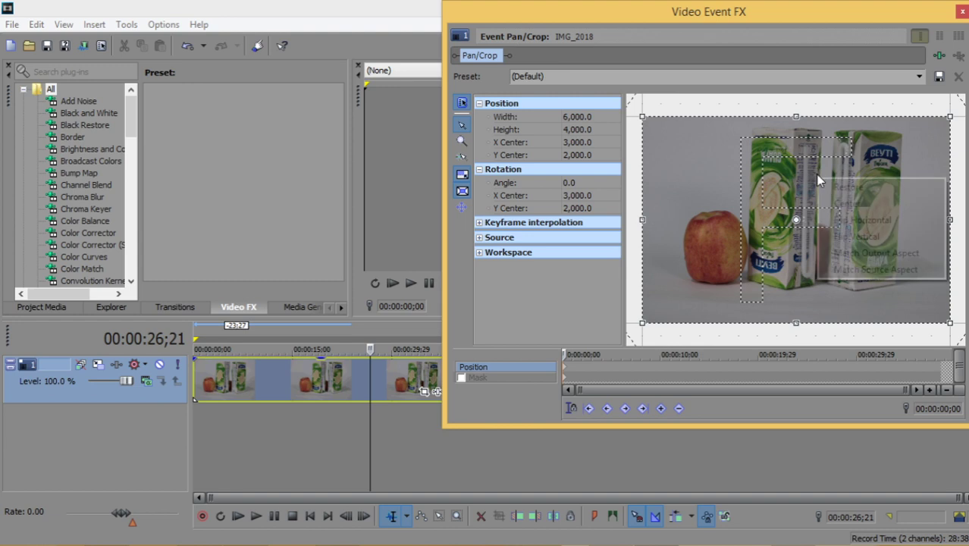
pyautogui.click(862, 220)
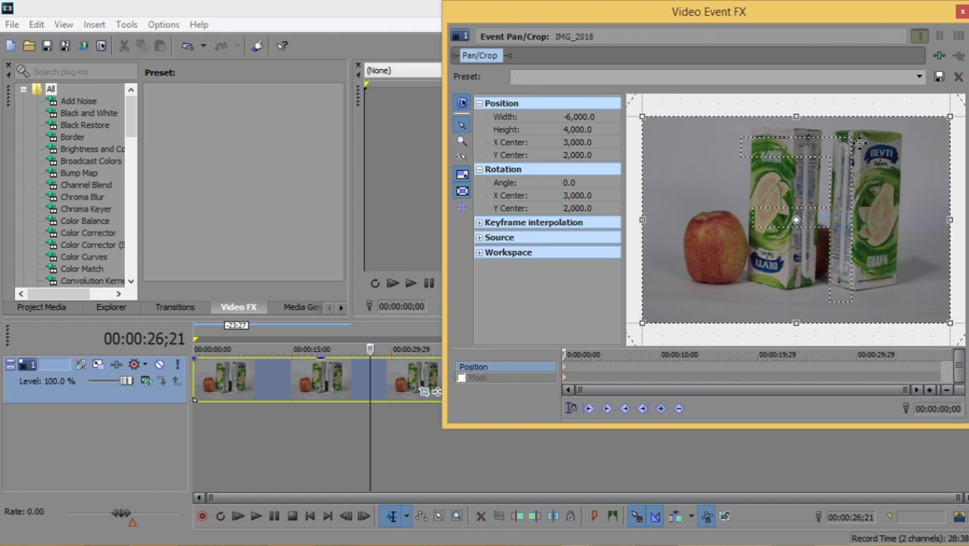
pyautogui.click(960, 12)
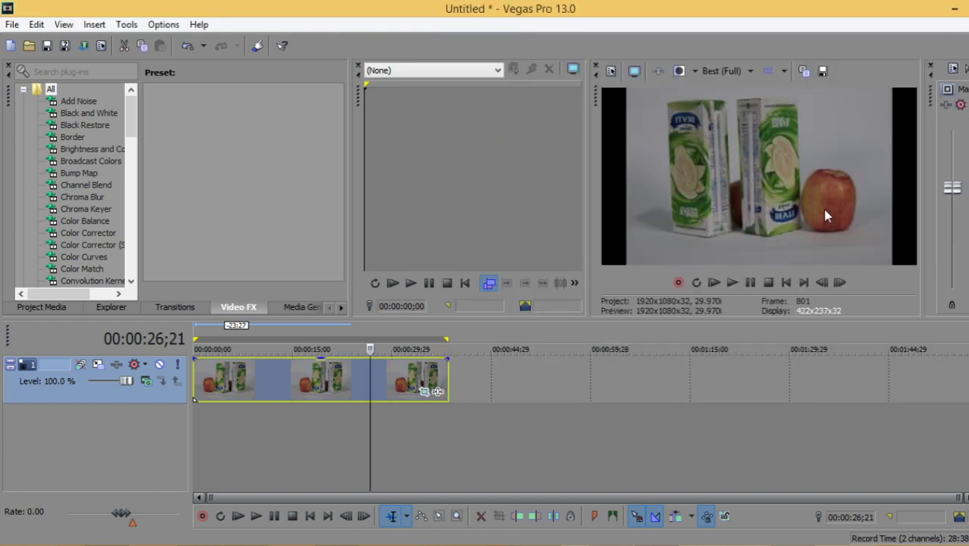
# Restore the clip's original framing in Event Pan/Crop and close the window.
pyautogui.click(430, 392)
pyautogui.rightClick(766, 183)
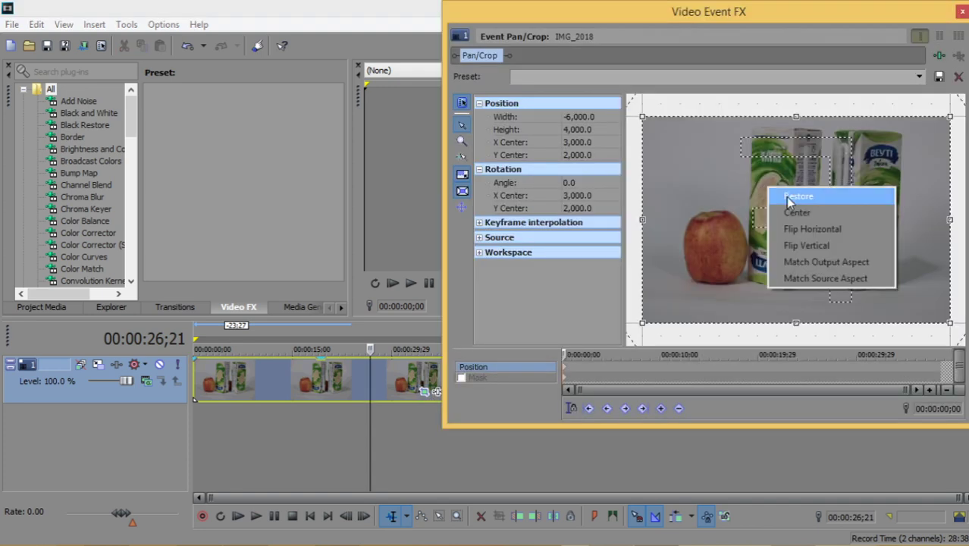
pyautogui.click(790, 199)
pyautogui.click(961, 11)
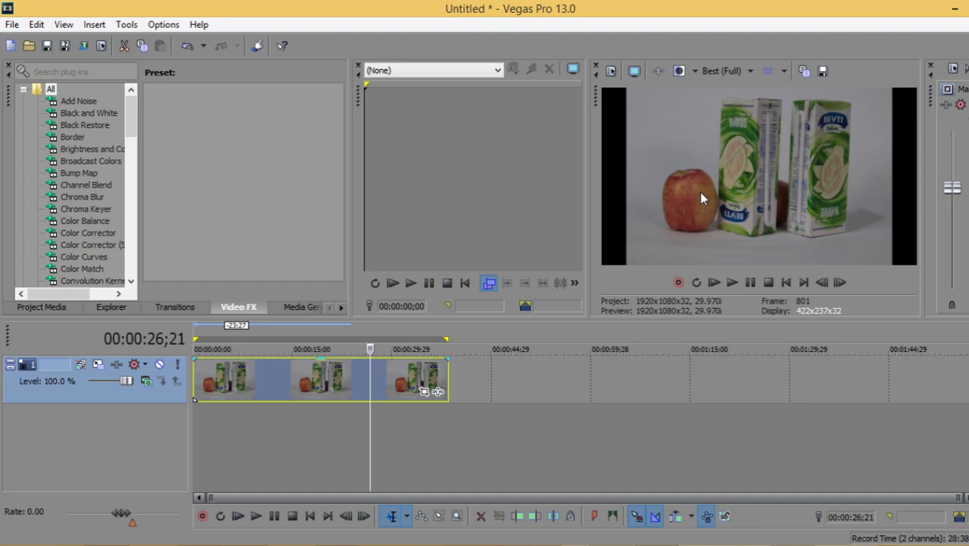
# Reset the clip's framing, then flip it vertically in Event Pan/Crop and close the window.
pyautogui.click(425, 392)
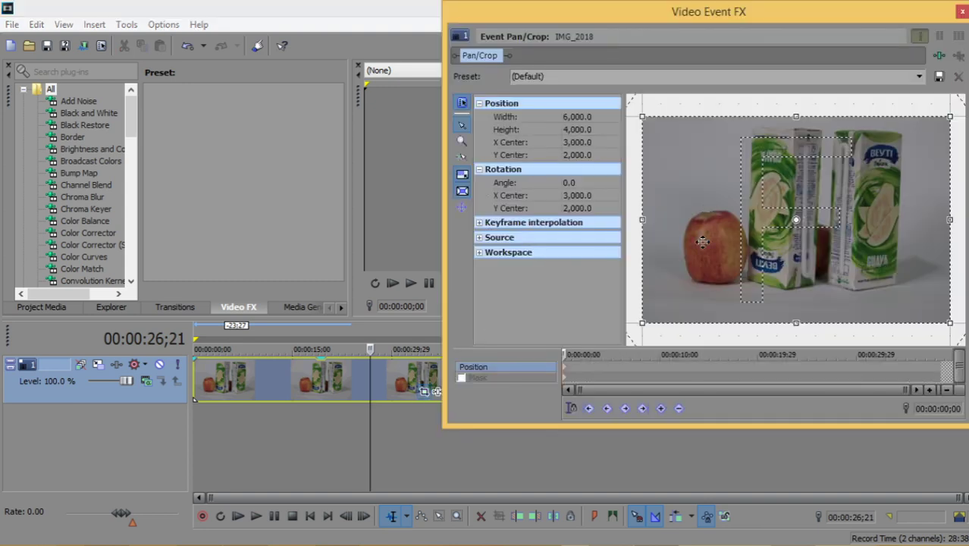
pyautogui.rightClick(723, 202)
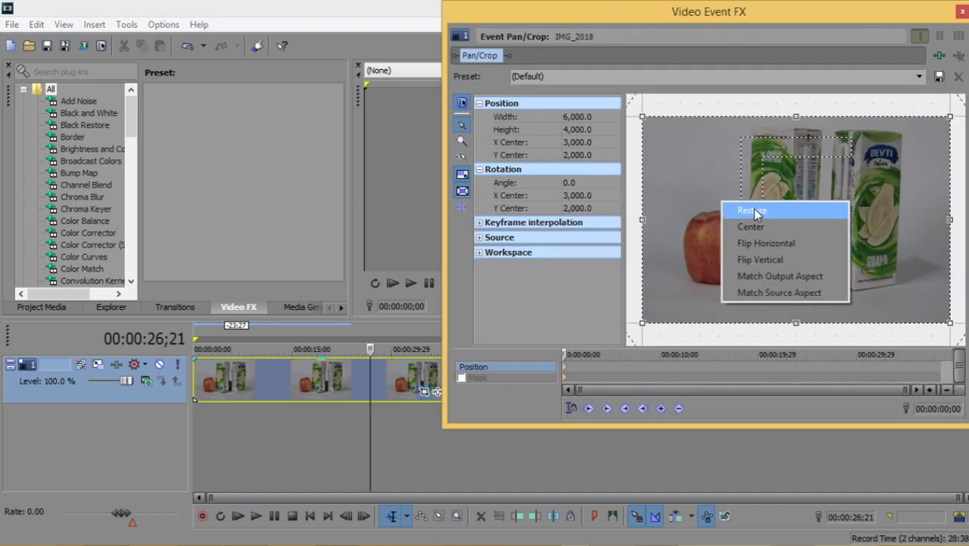
pyautogui.click(756, 215)
pyautogui.rightClick(709, 190)
pyautogui.click(754, 250)
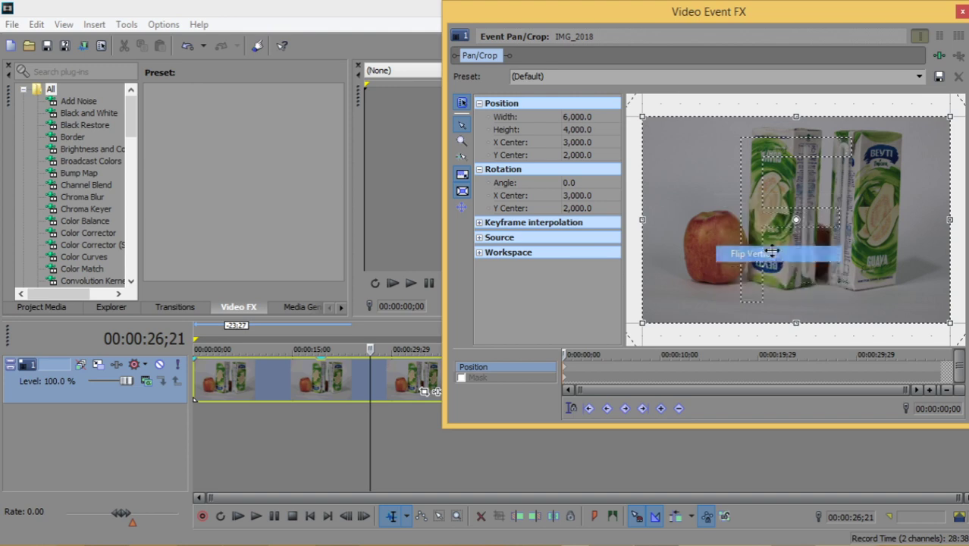
pyautogui.click(963, 13)
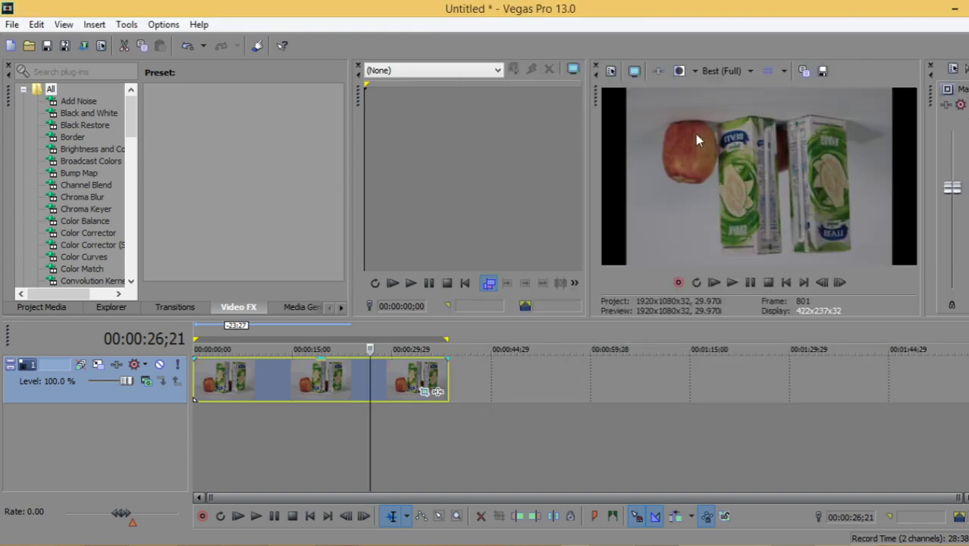
# Restore the clip's upright orientation in Event Pan/Crop and close the window.
pyautogui.click(424, 392)
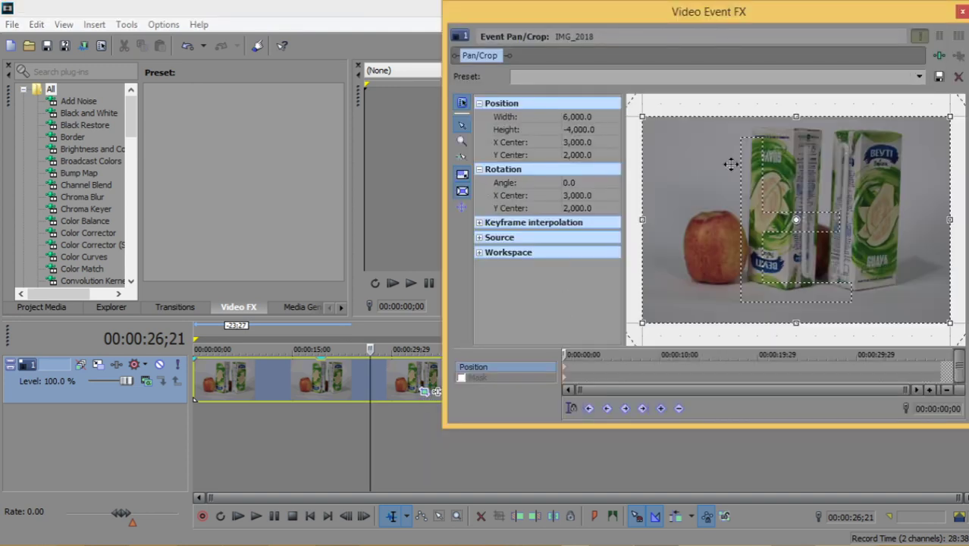
pyautogui.rightClick(735, 168)
pyautogui.click(766, 177)
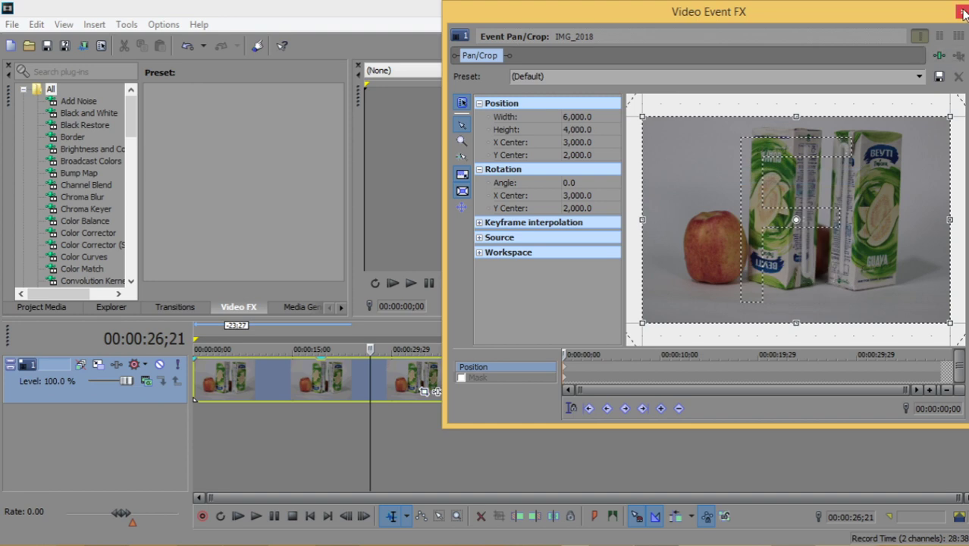
pyautogui.click(963, 13)
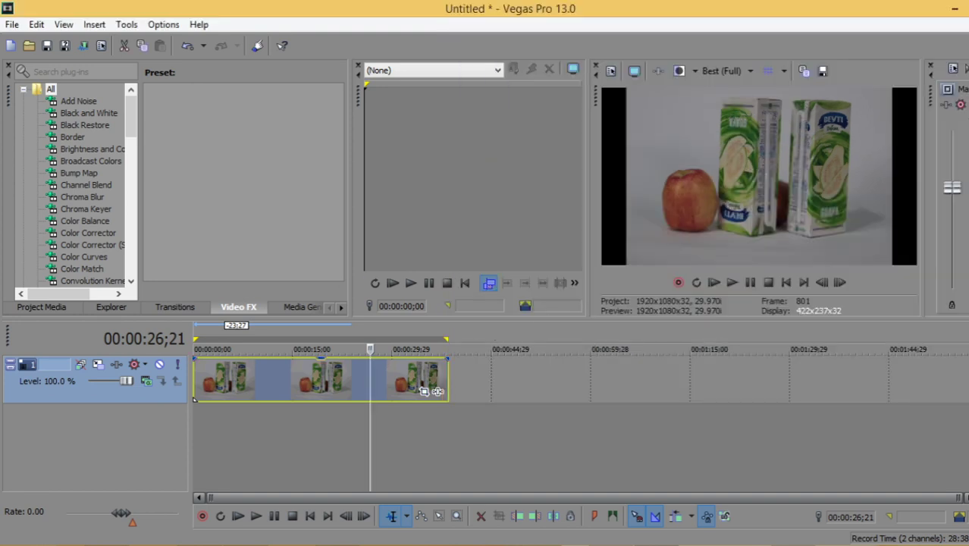